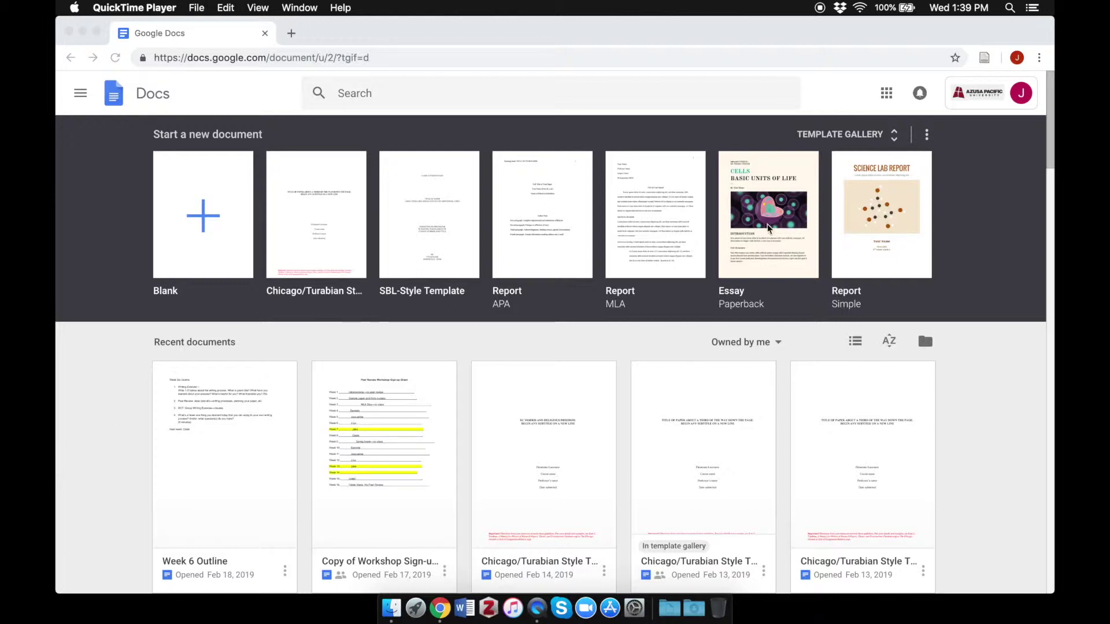
Bring the Chrome window showing the Google Docs home page to the front.
left_click(888, 99)
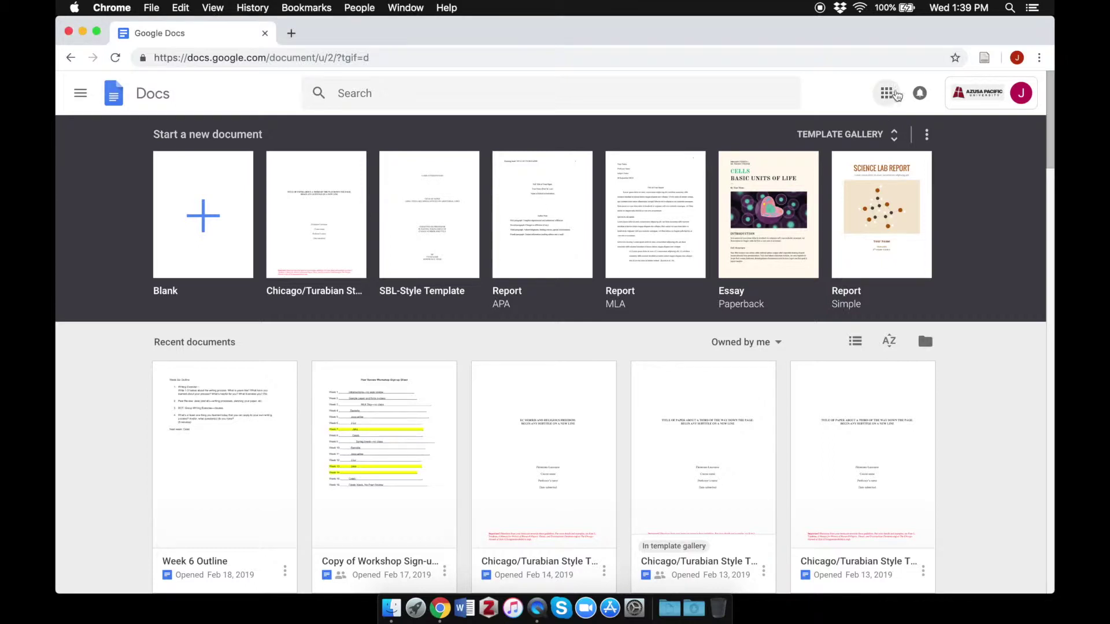
left_click(888, 95)
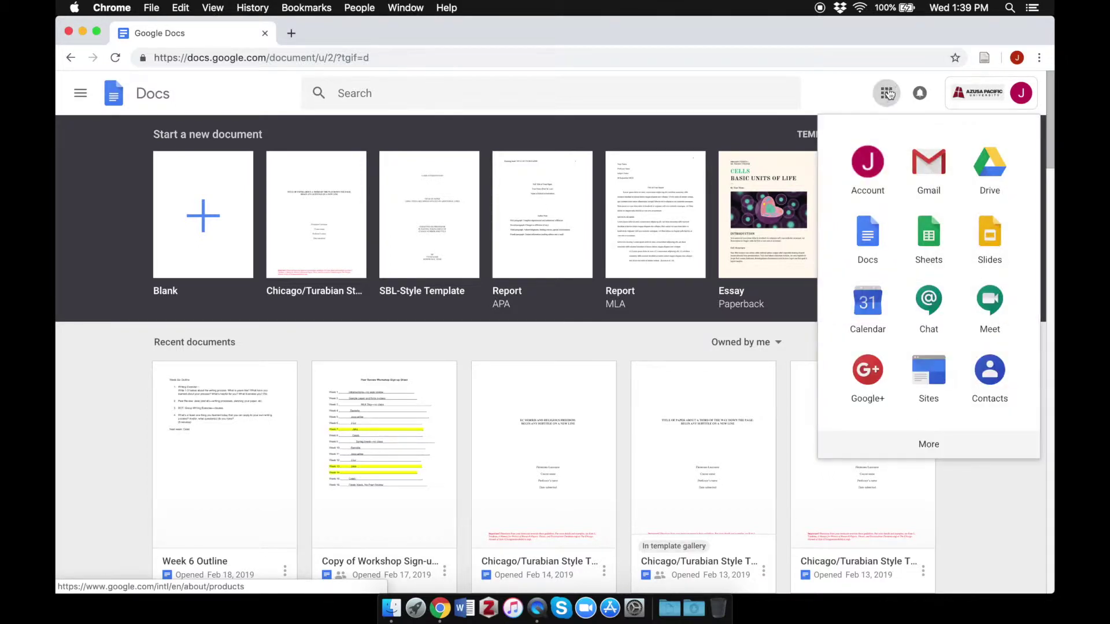
left_click(835, 98)
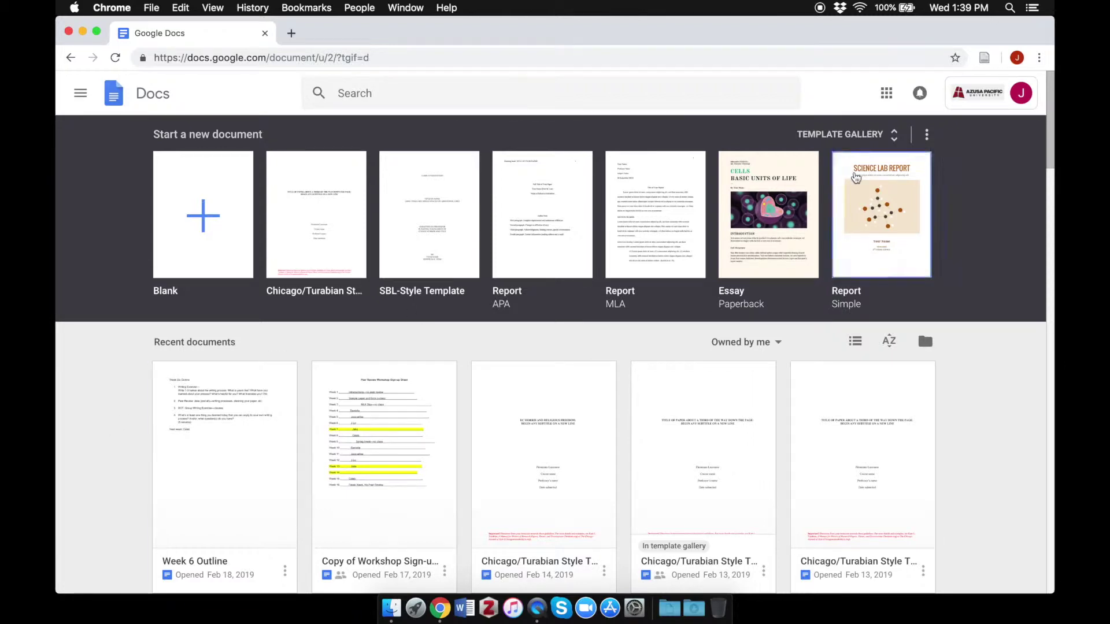
Create a new document from the Azusa Pacific University Chicago/Turabian Style Template in the Template Gallery.
left_click(855, 137)
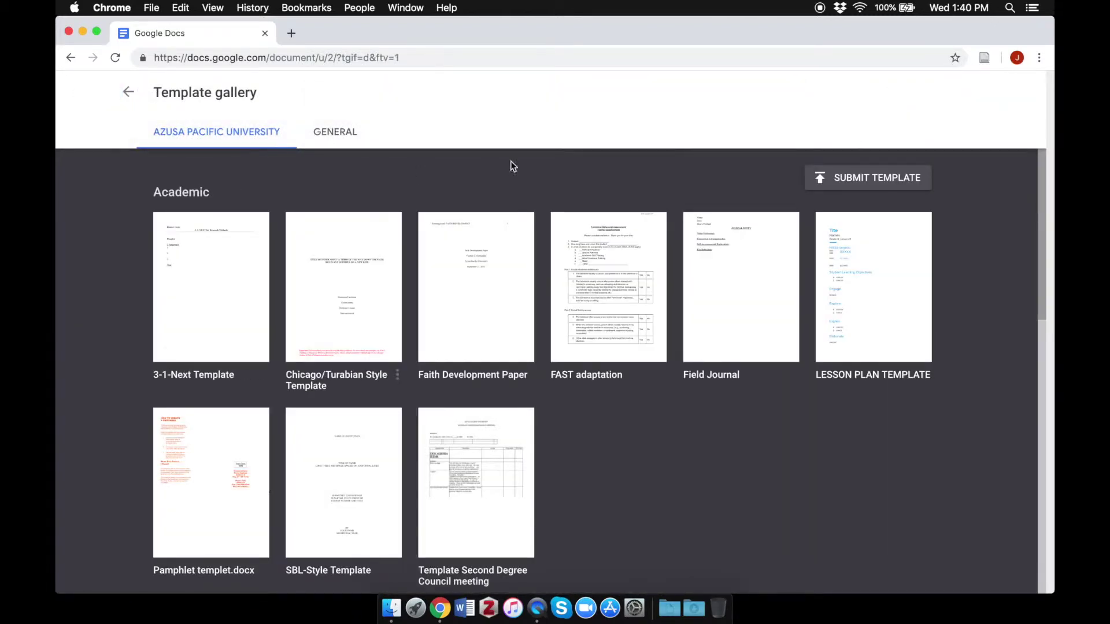
left_click(338, 133)
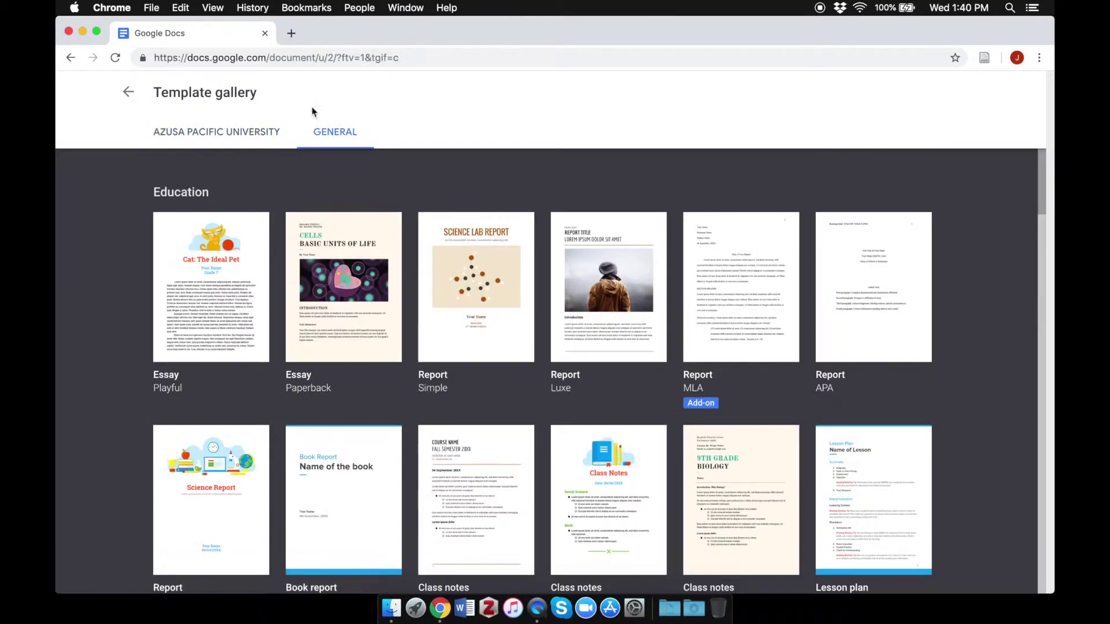
left_click(215, 134)
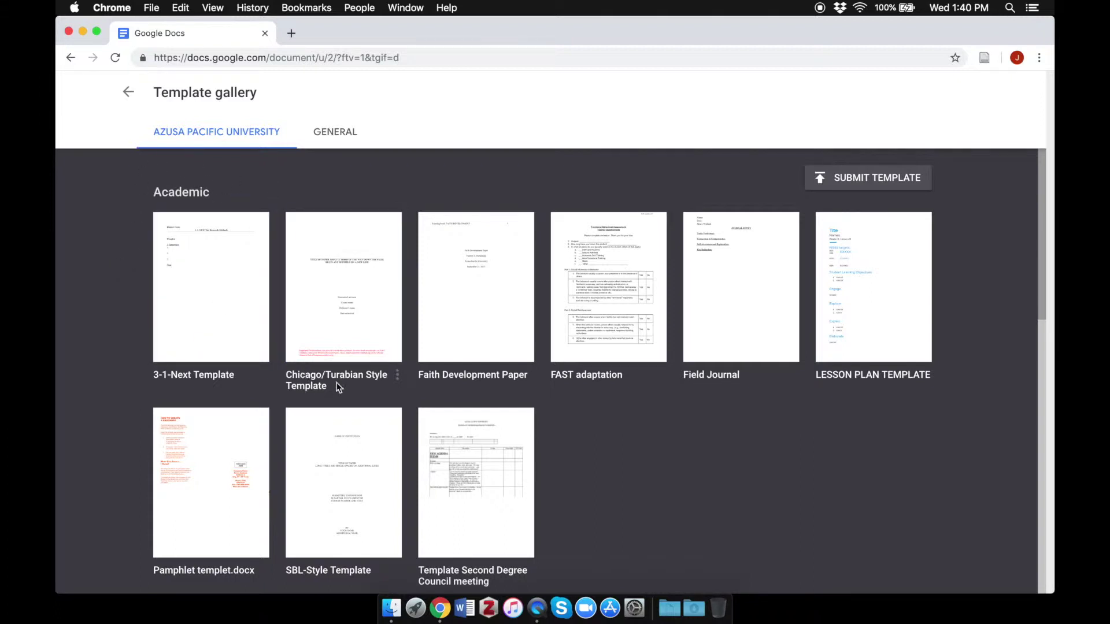
left_click(349, 292)
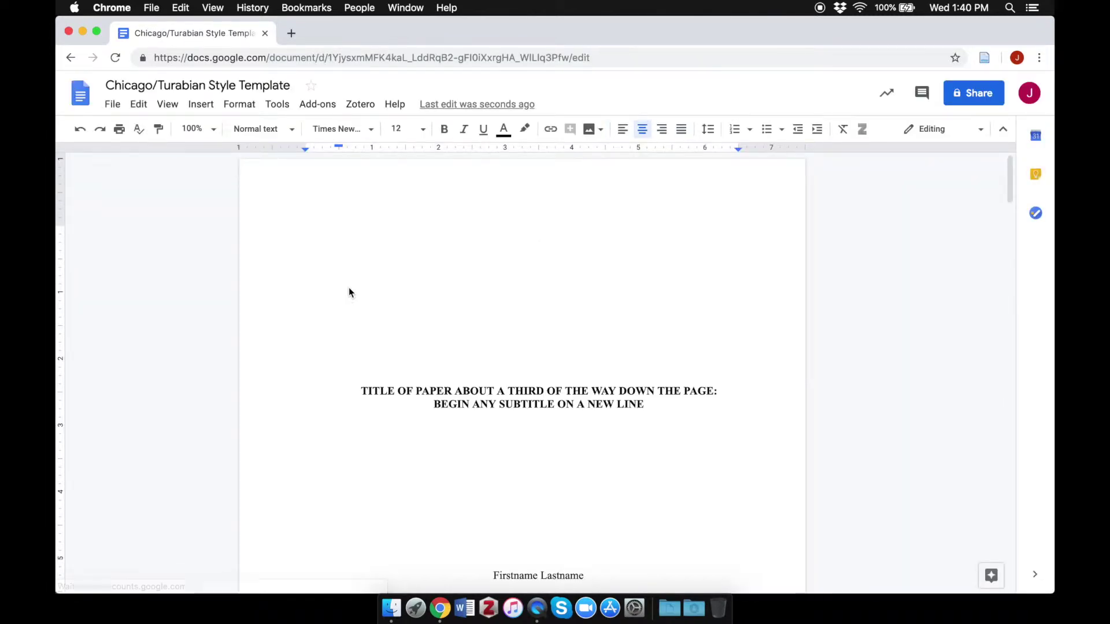
Scroll through page 1 and select the title placeholder to inspect it.
scroll(349, 292, "down", 4)
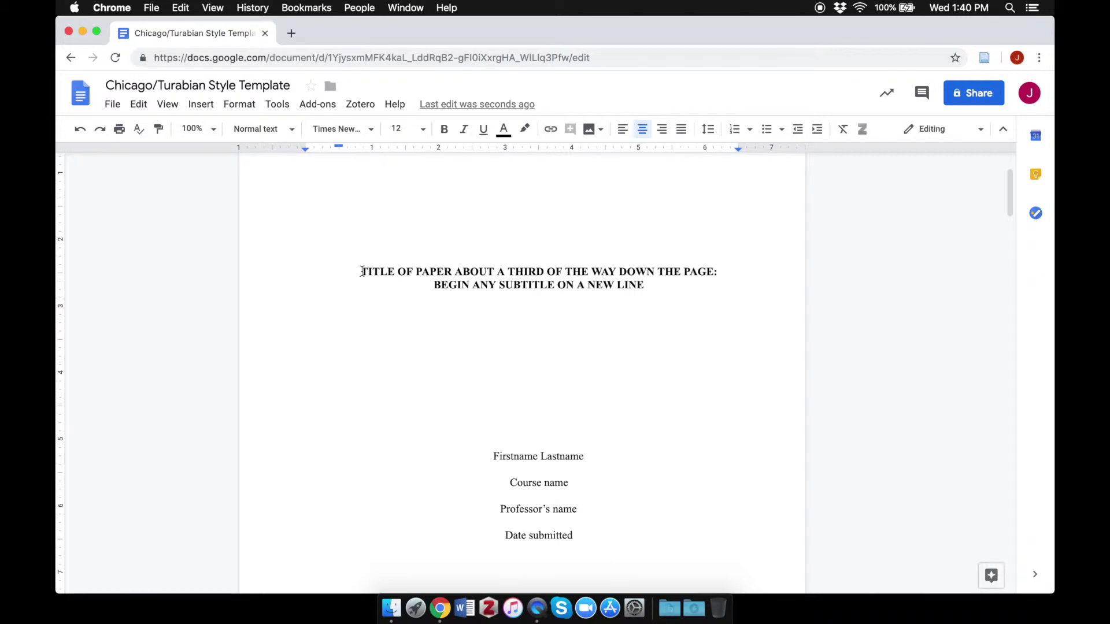
scroll(362, 272, "up", 1)
left_click(362, 281)
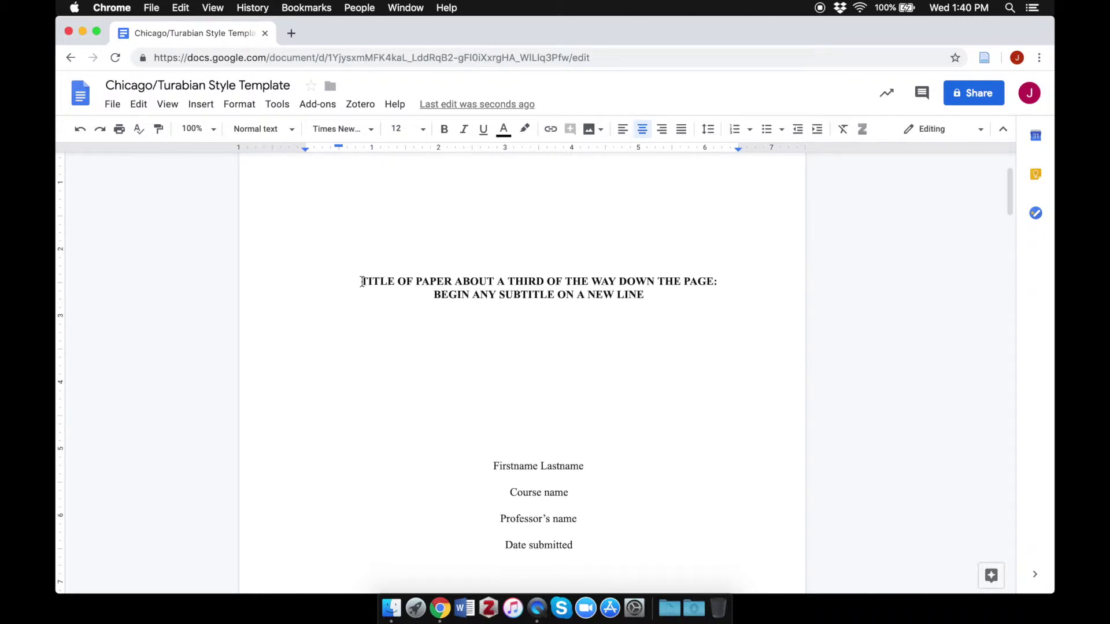
left_click_drag(384, 284, 651, 295)
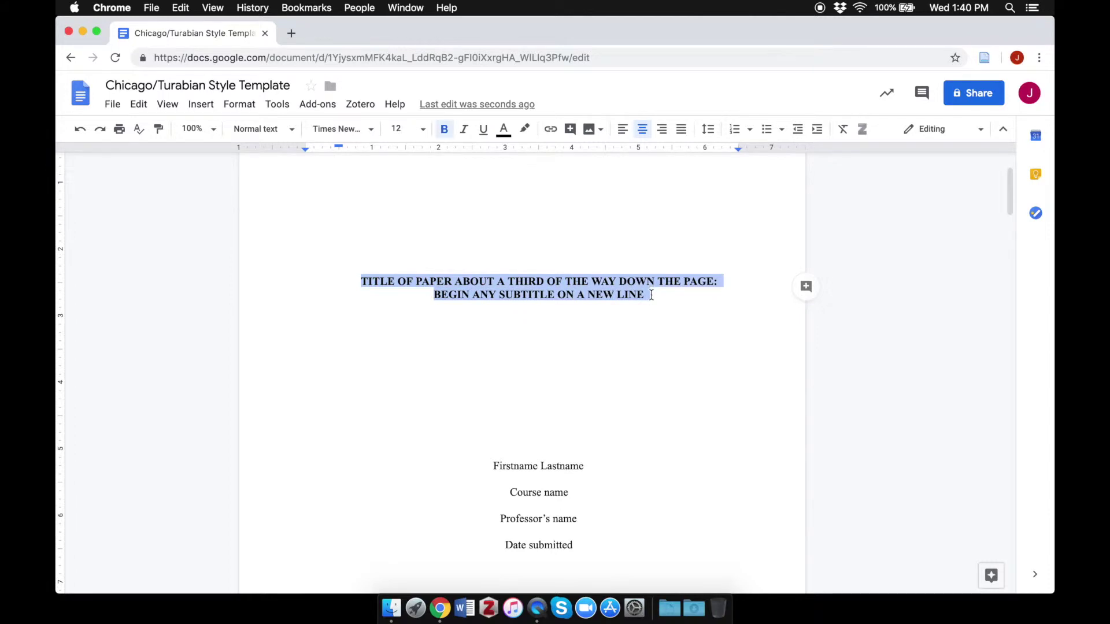
Inspect the Firstname Lastname, Course name and Professor's name lines, then open the title page footer.
scroll(520, 263, "up", 1)
scroll(521, 263, "up", 3)
scroll(521, 263, "down", 2)
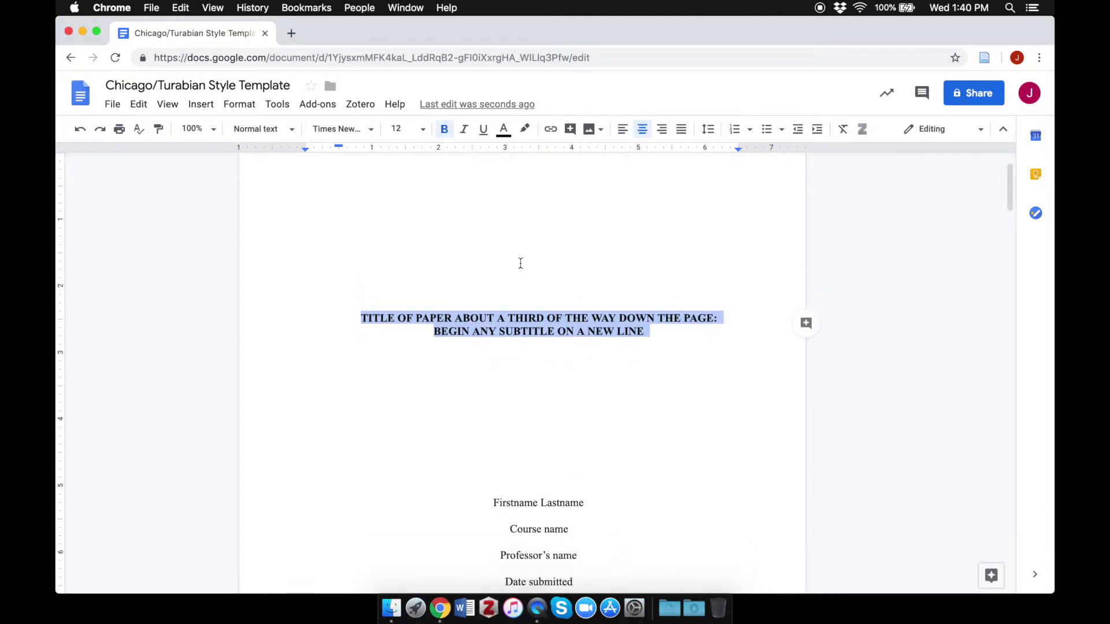
scroll(449, 403, "down", 5)
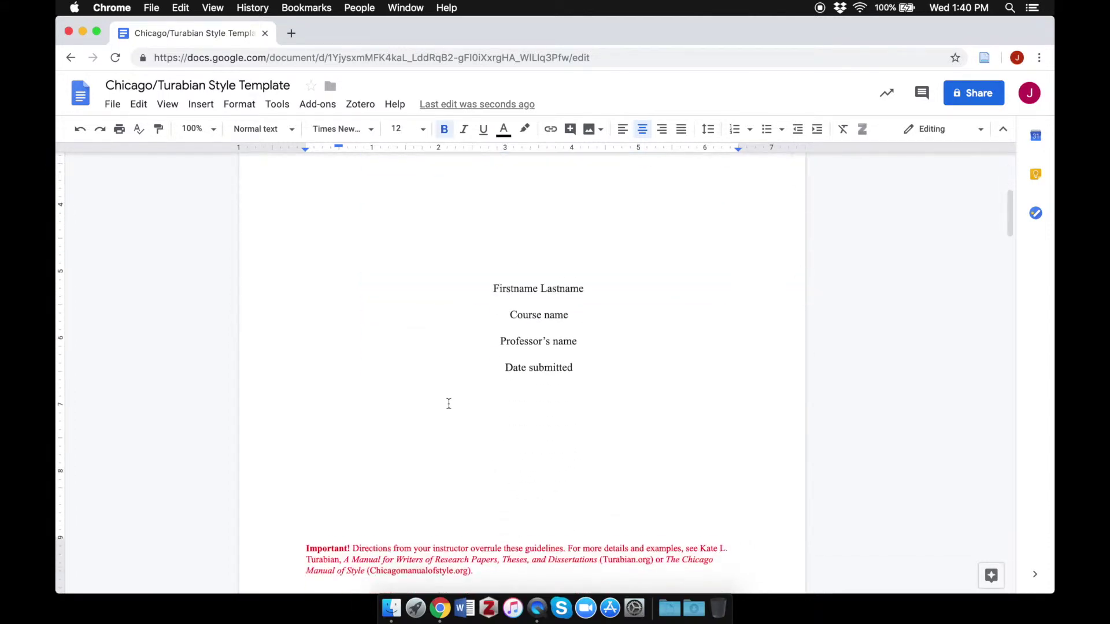
left_click_drag(492, 280, 584, 282)
left_click(569, 306)
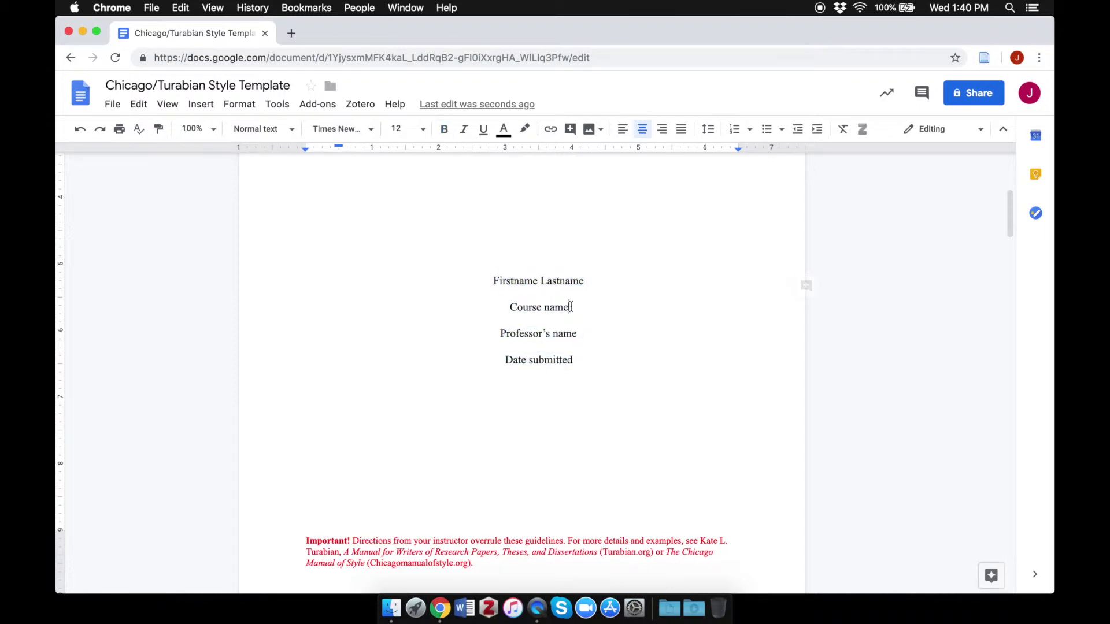
left_click_drag(500, 334, 507, 361)
scroll(505, 384, "down", 5)
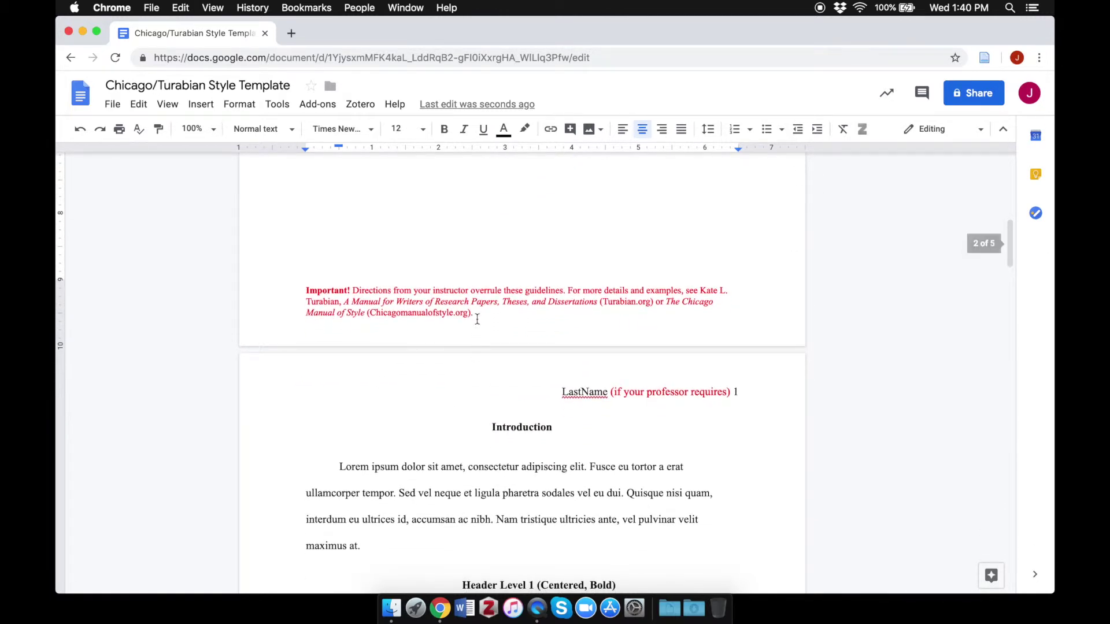
left_click(479, 314)
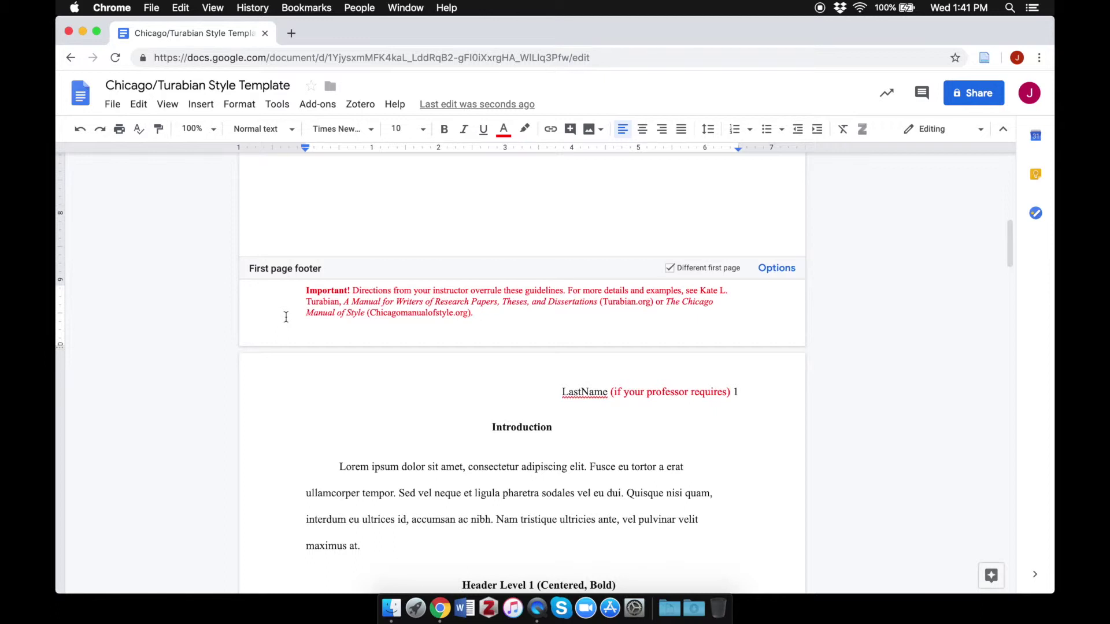
Scroll from the title block down to page 2 with its 'LastName 1' running header.
scroll(286, 316, "up", 10)
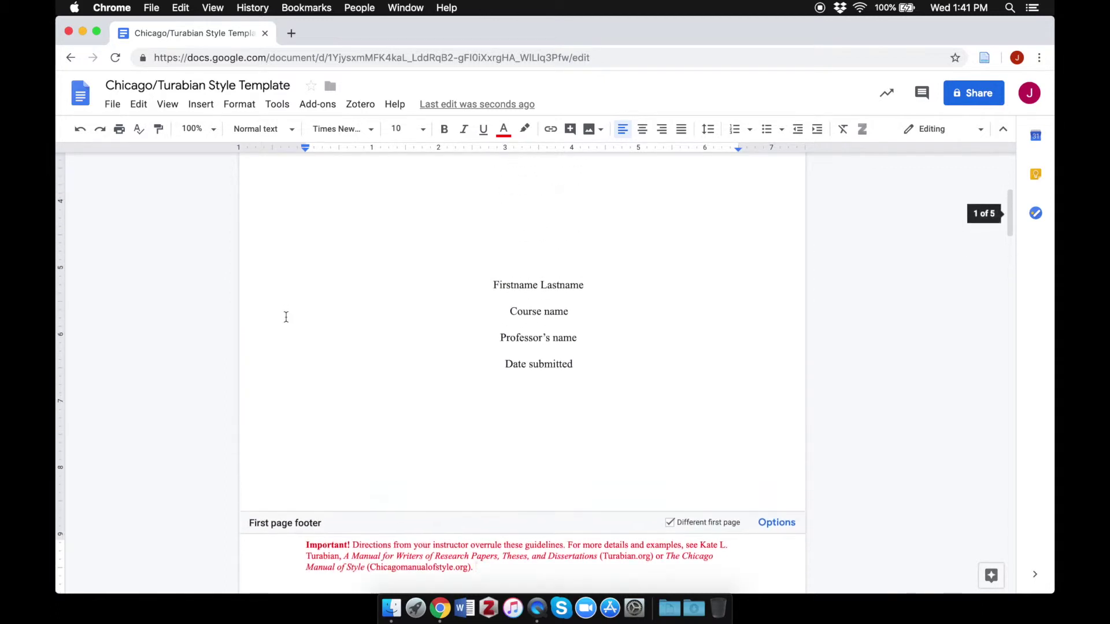
scroll(285, 317, "down", 5)
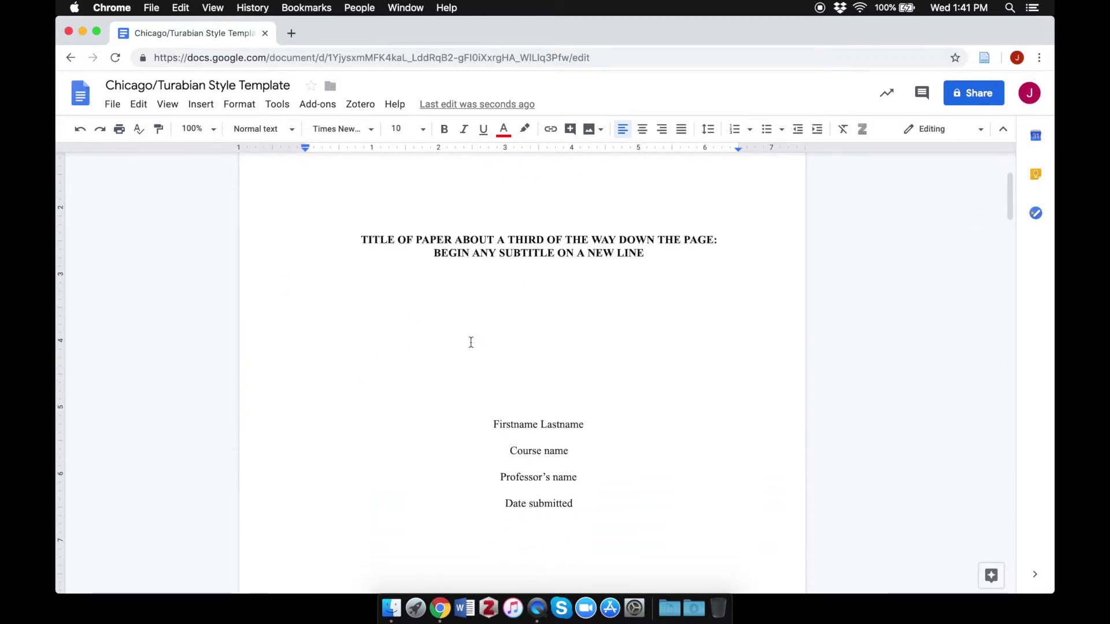
scroll(469, 441, "down", 15)
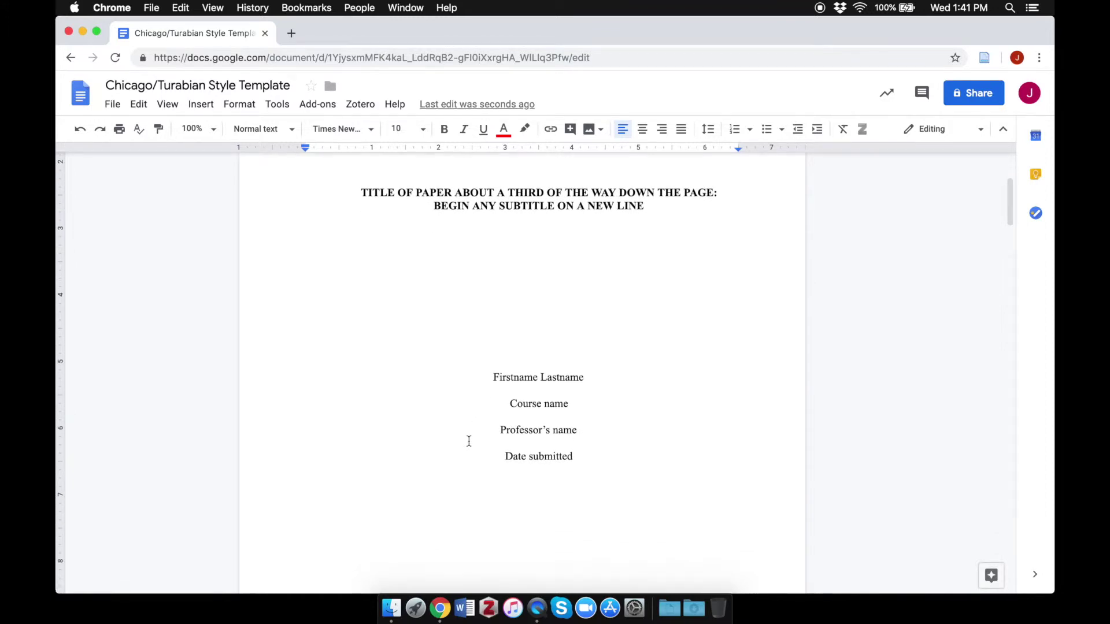
scroll(469, 441, "down", 1)
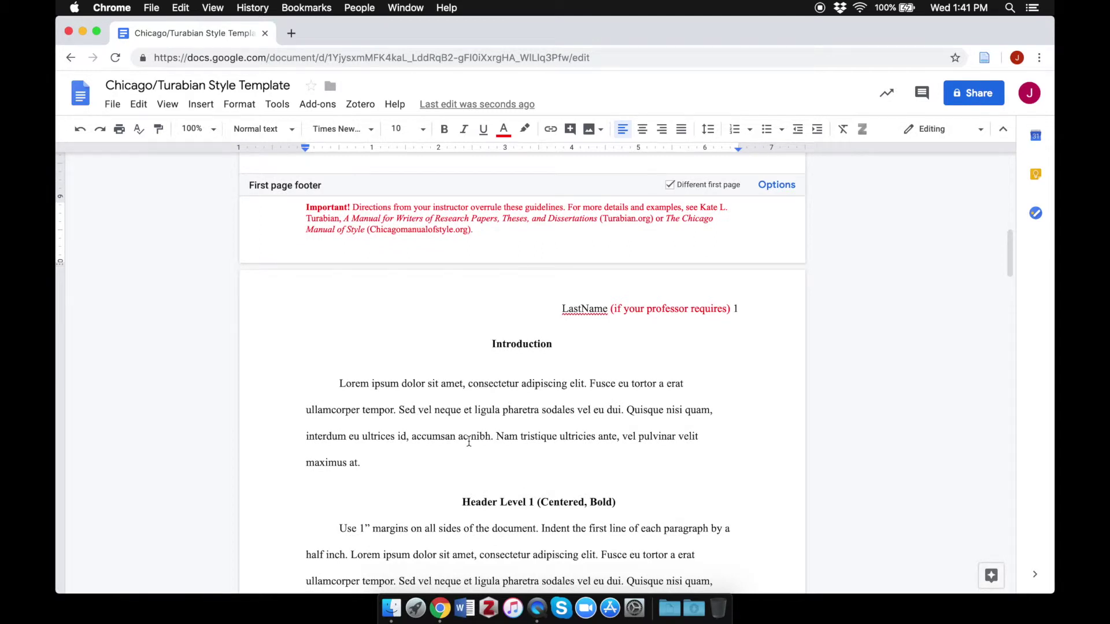
scroll(468, 441, "down", 10)
scroll(468, 441, "down", 1)
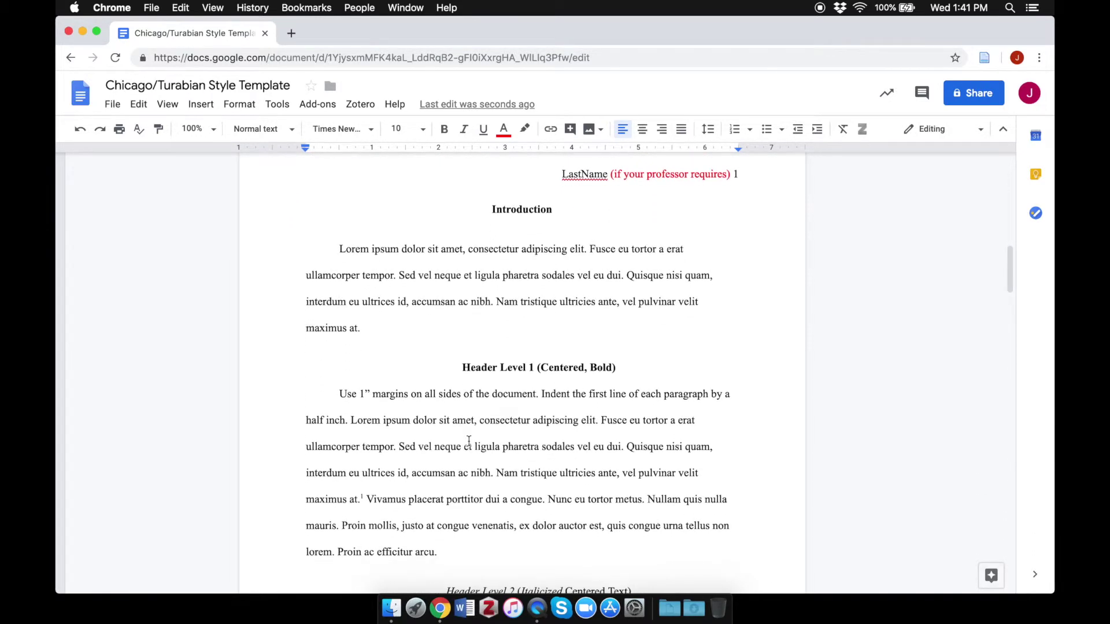
Inspect the LastName placeholder and full line in the page 2 running header.
double_click(559, 174)
left_click_drag(561, 173, 608, 176)
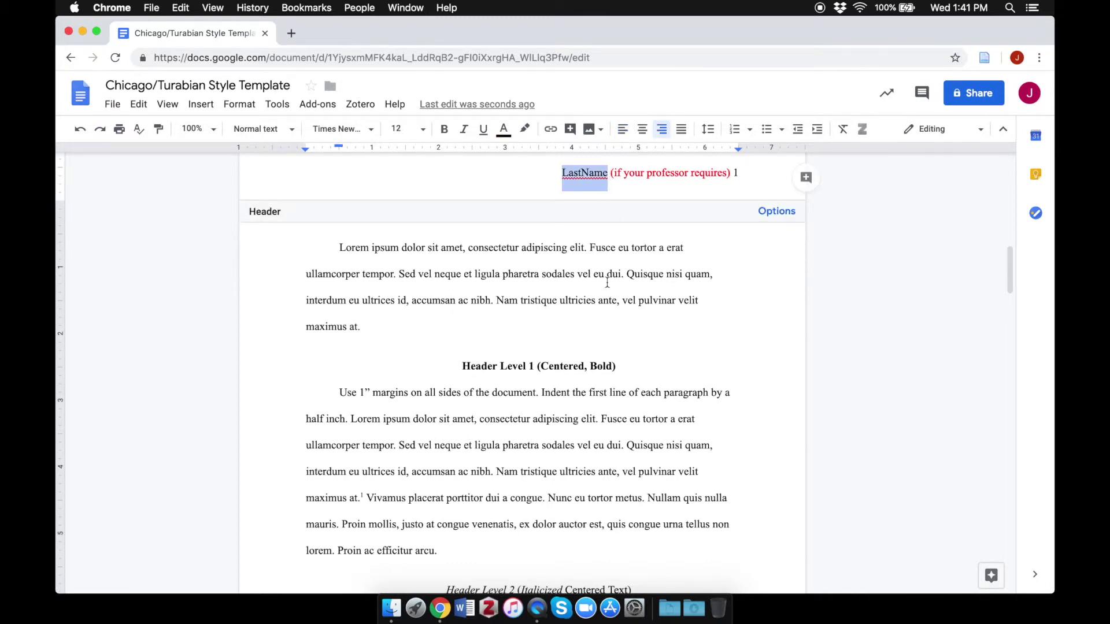
left_click(743, 172)
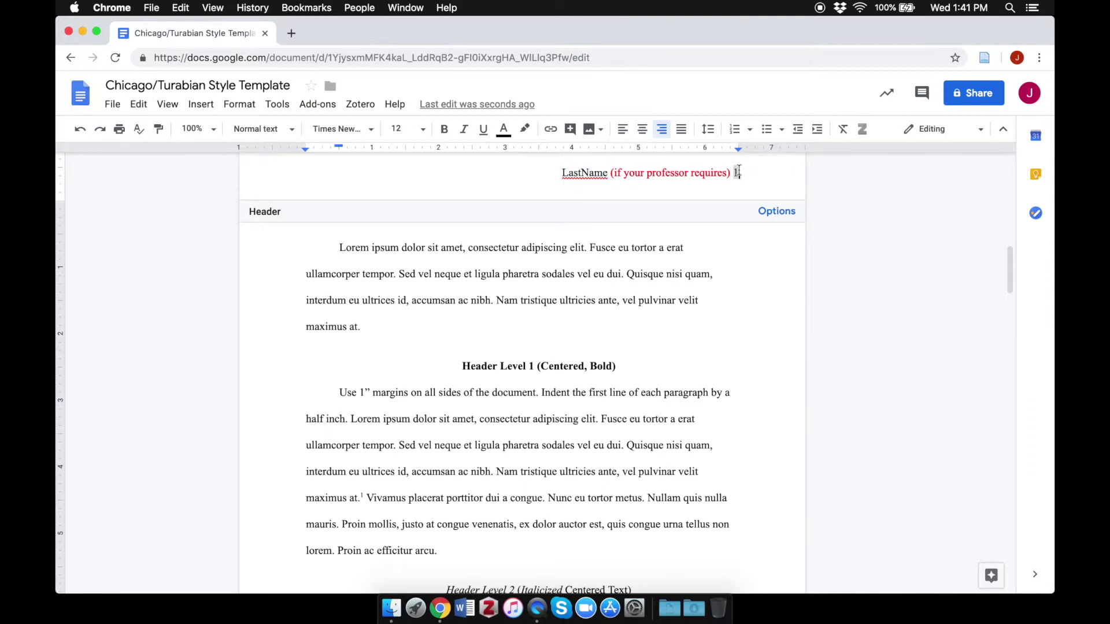
left_click(609, 172)
left_click_drag(562, 172, 696, 202)
left_click(640, 248)
Select the Header Level 1 (Centered, Bold) heading to check its formatting.
scroll(413, 351, "down", 1)
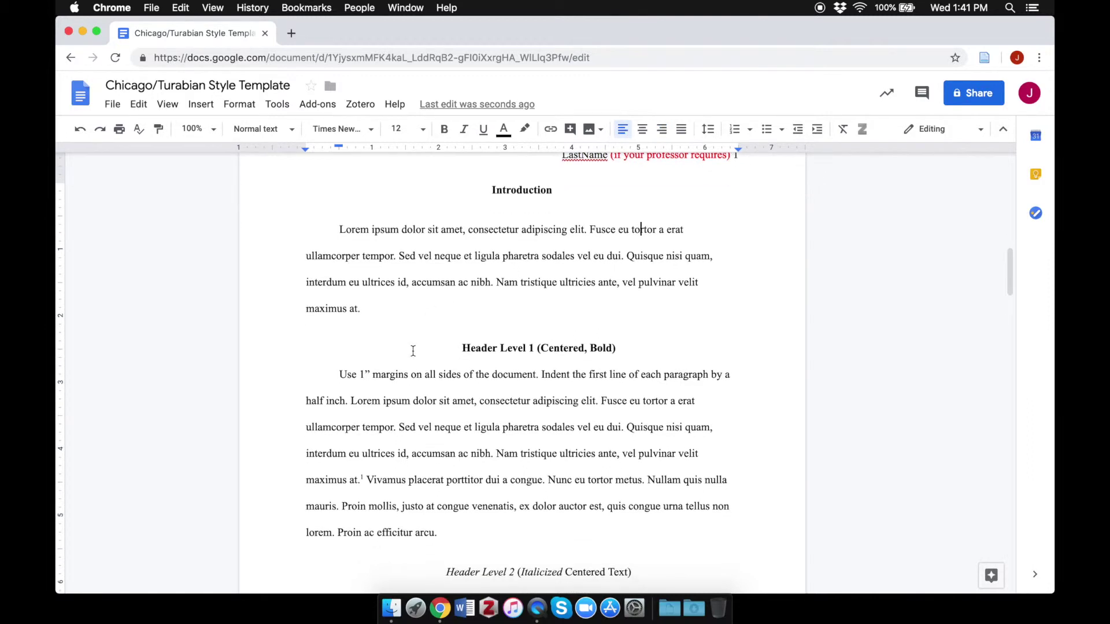
scroll(413, 351, "down", 1)
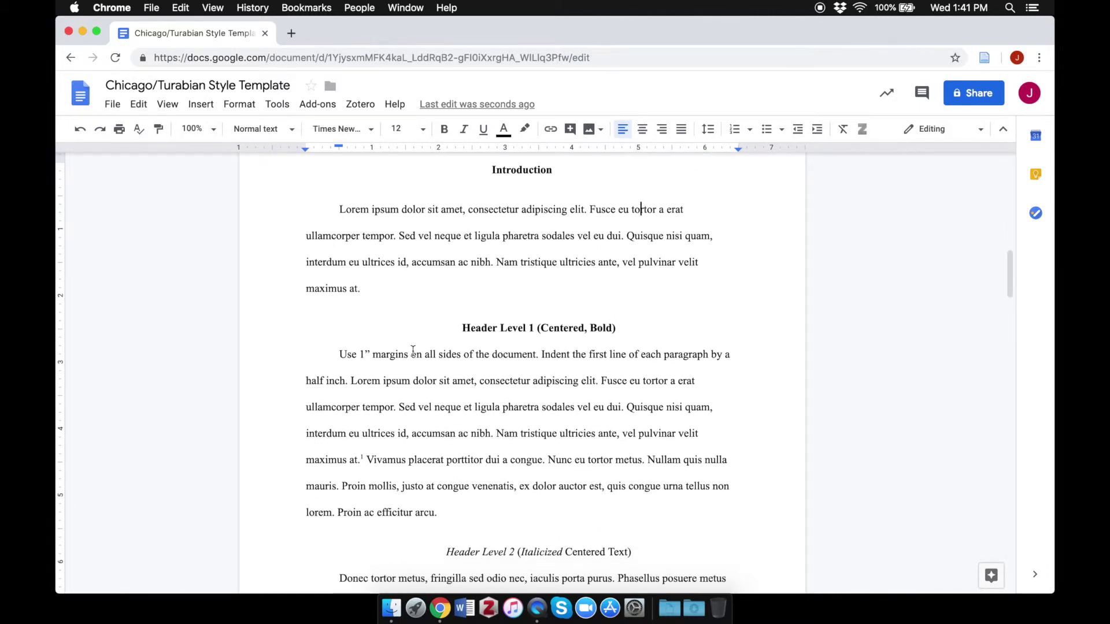
scroll(413, 351, "down", 1)
scroll(454, 319, "down", 1)
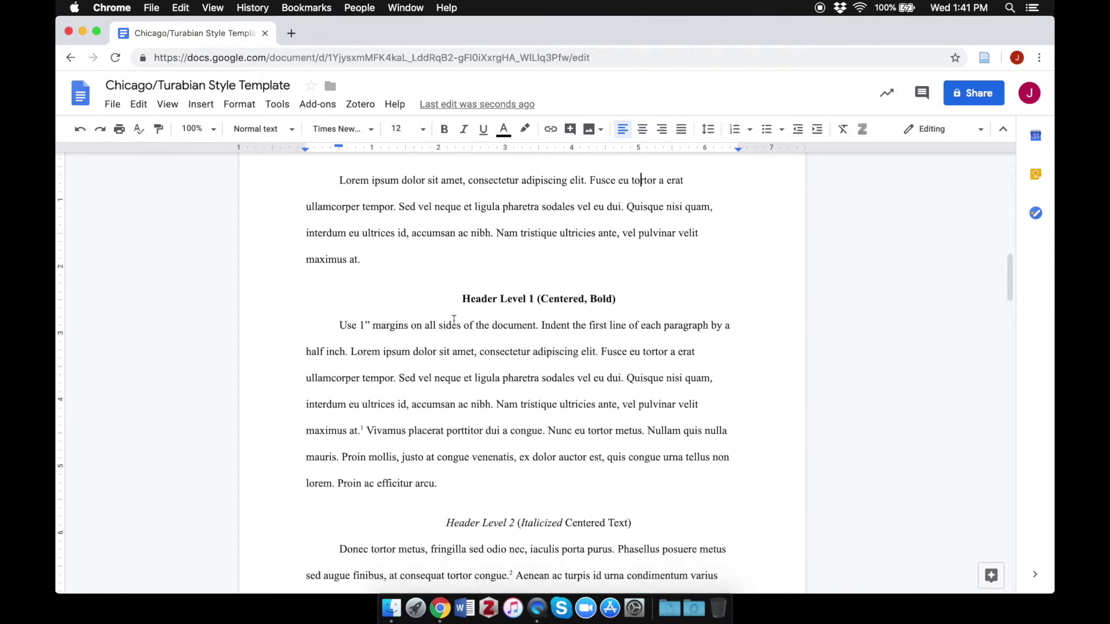
left_click(462, 292)
left_click_drag(462, 294, 617, 294)
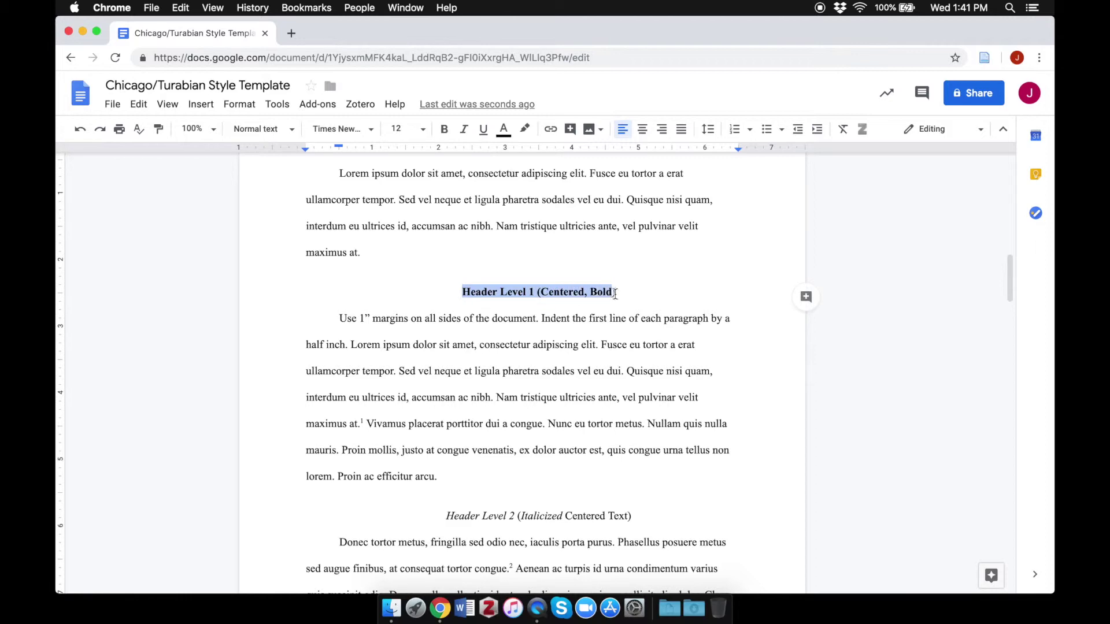
left_click(619, 295)
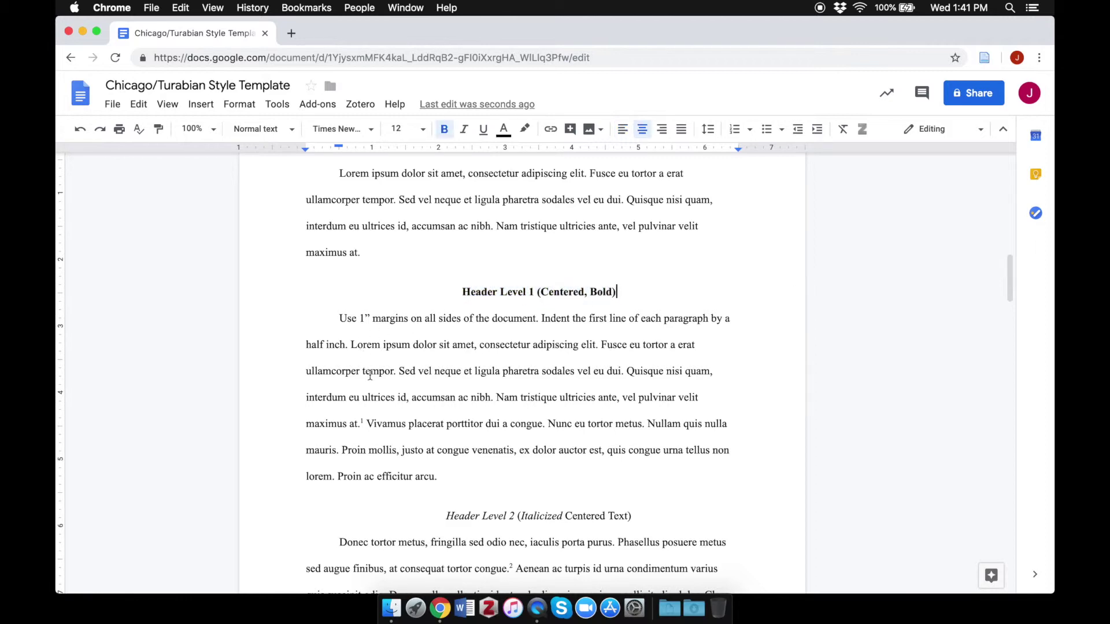
Select the sentence about 1” margins, then move down to the footnotes.
scroll(370, 375, "down", 3)
scroll(370, 375, "up", 3)
scroll(370, 370, "down", 3)
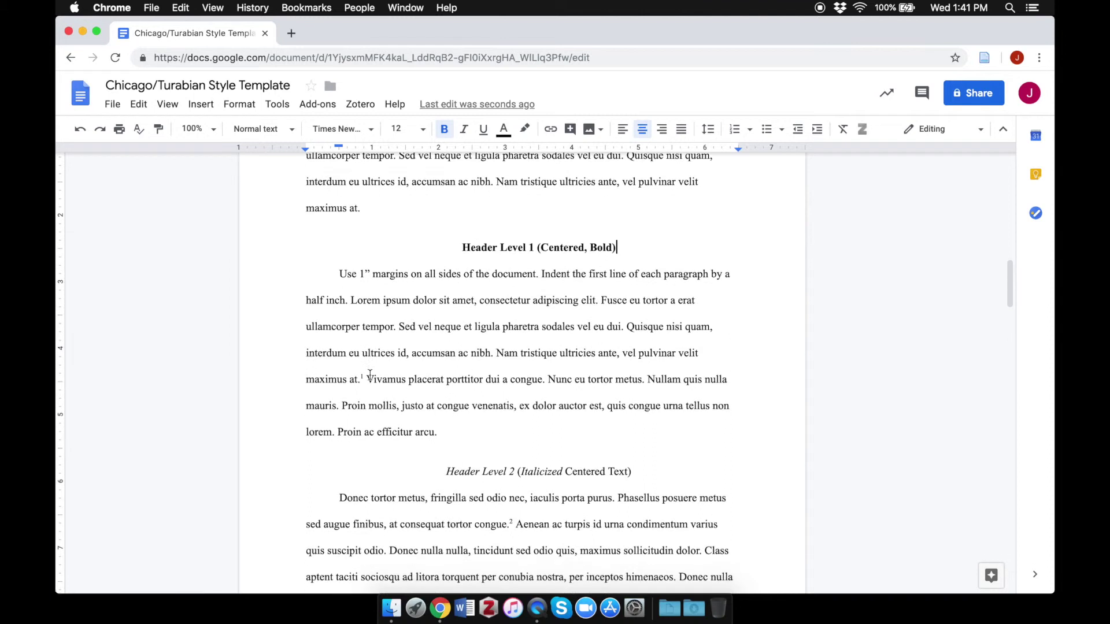
left_click_drag(342, 260, 538, 260)
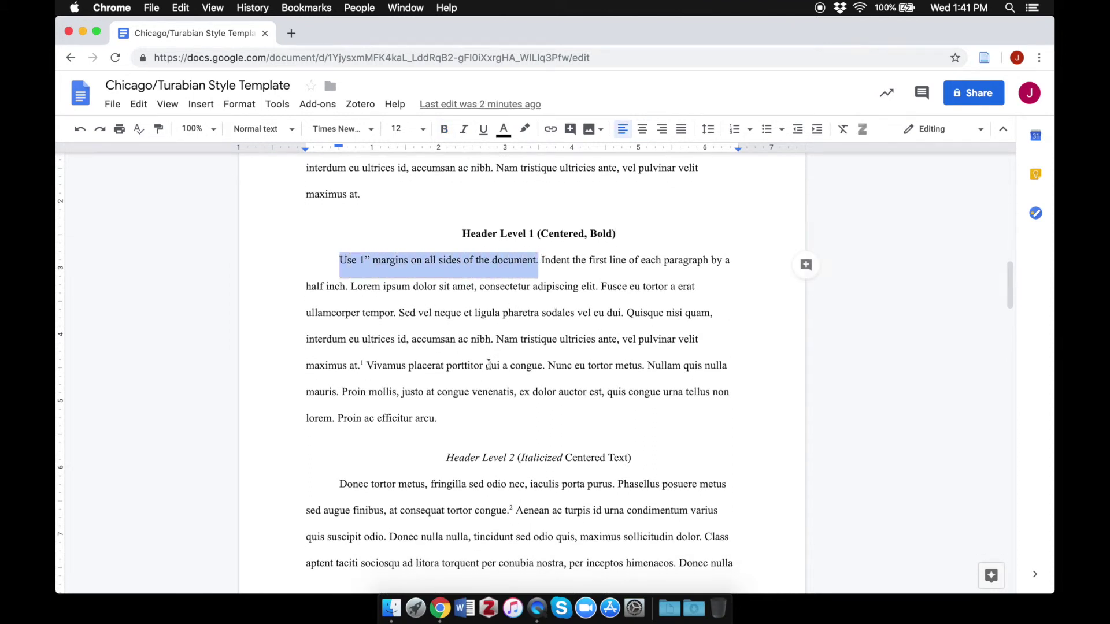
left_click(474, 417)
scroll(474, 416, "down", 4)
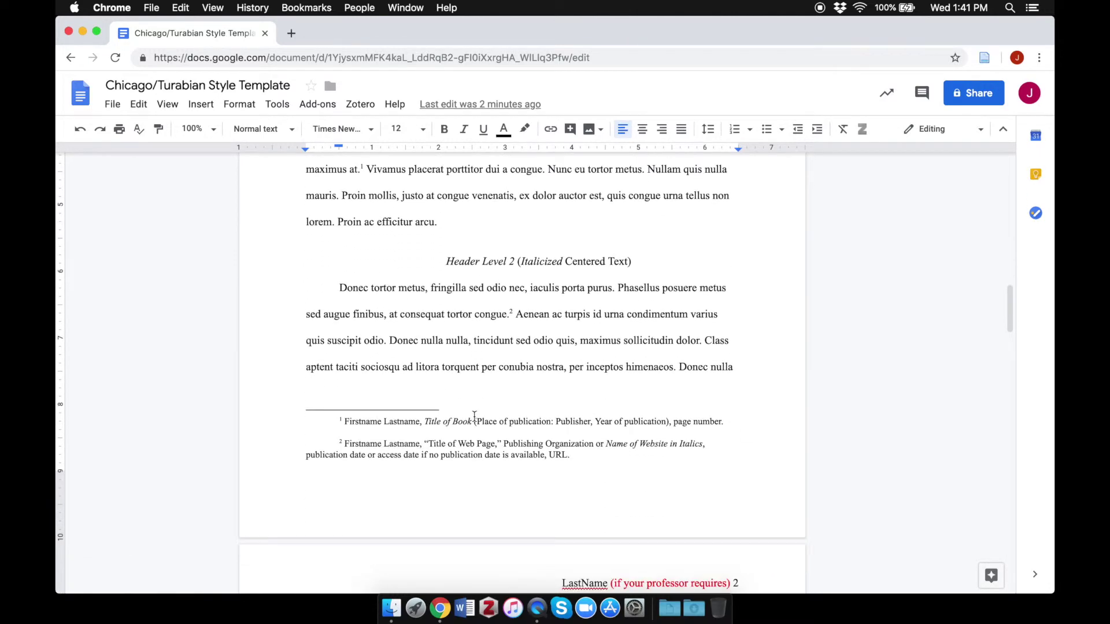
Scroll past the Heading Level 3, 4 and 5 examples on pages 2 and 3.
scroll(475, 416, "down", 3)
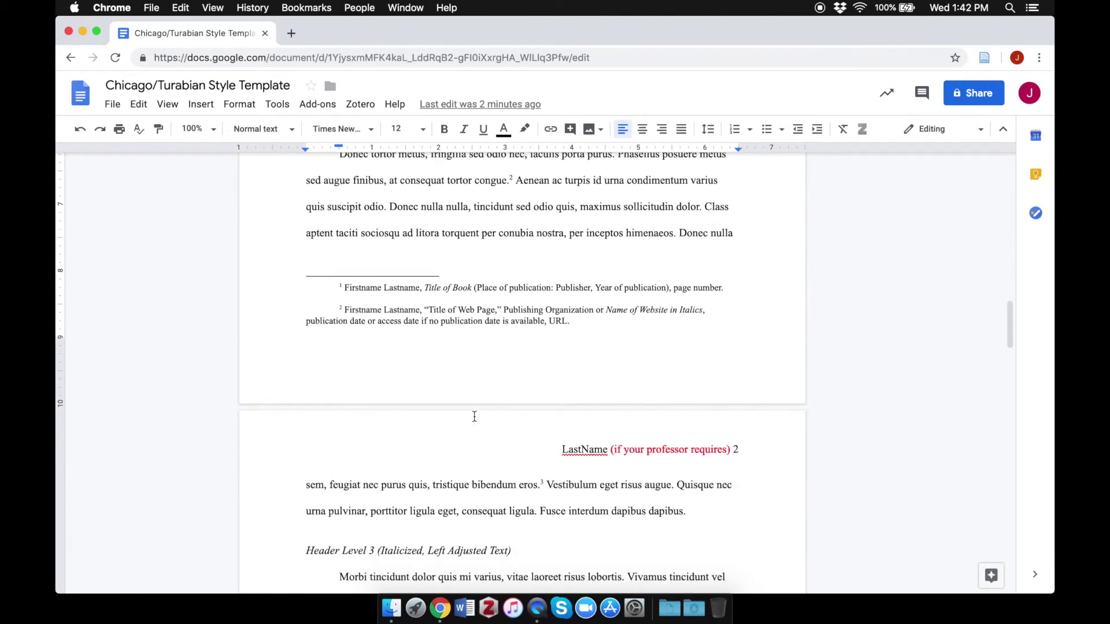
scroll(474, 416, "down", 1)
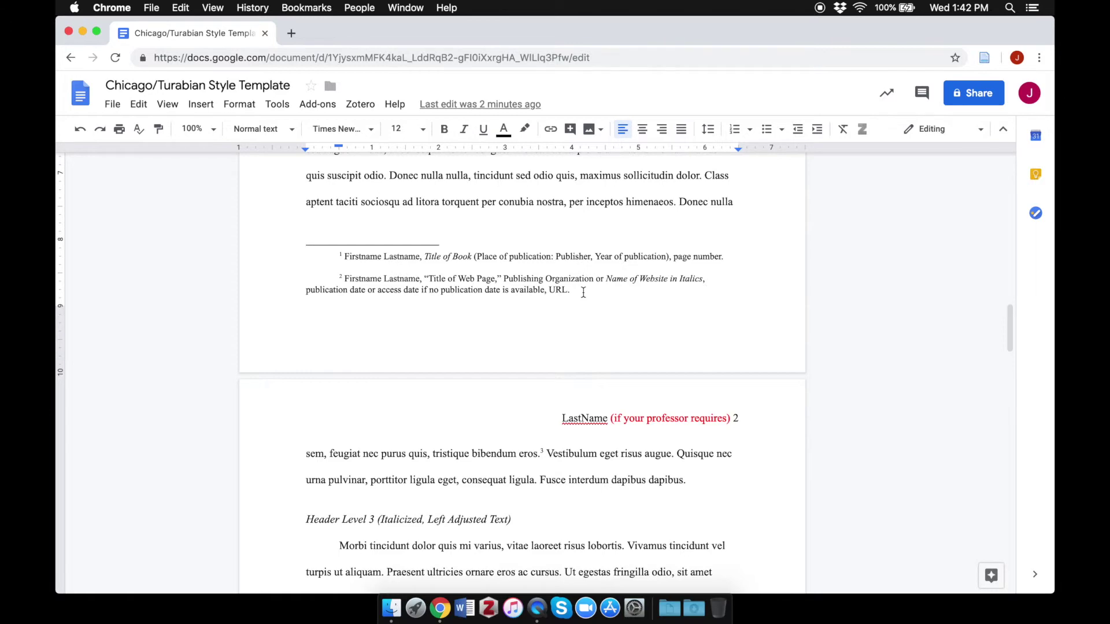
scroll(583, 293, "down", 7)
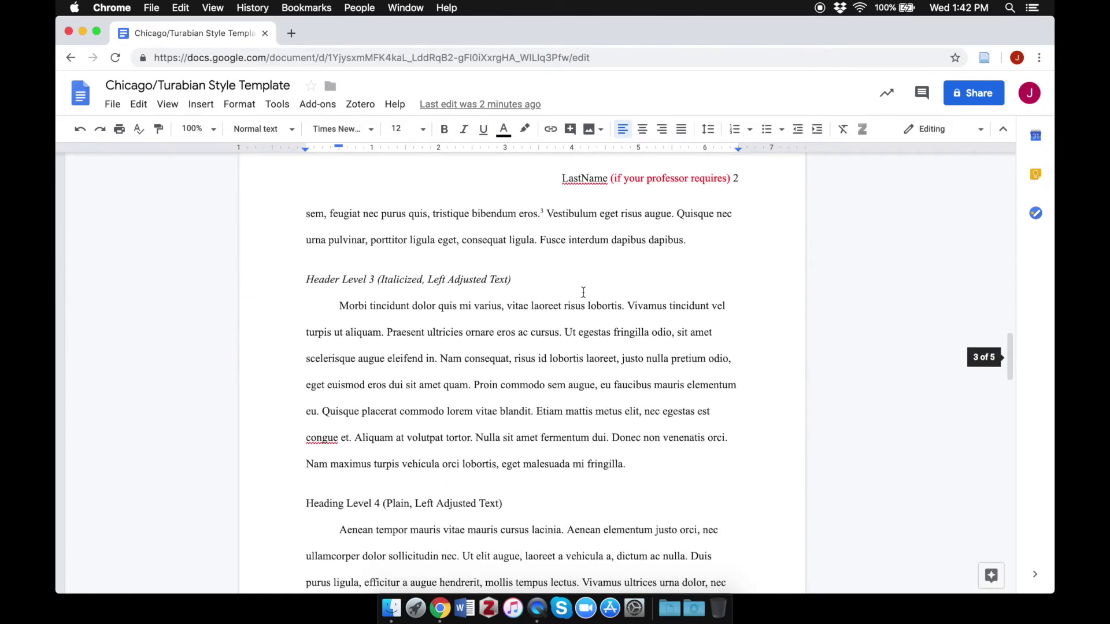
scroll(584, 293, "down", 8)
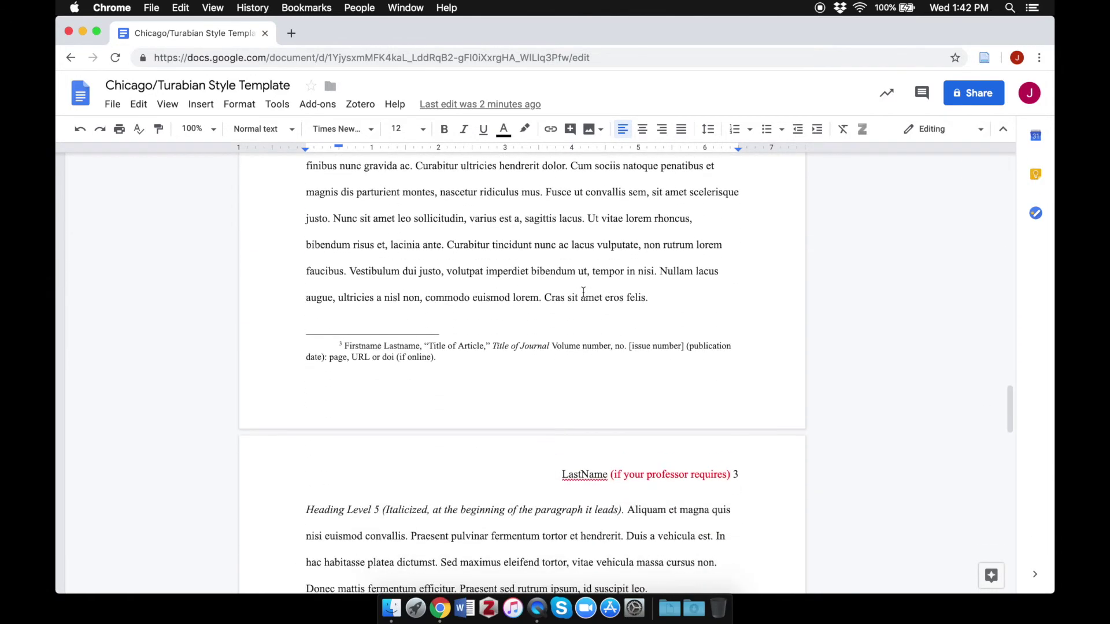
scroll(583, 293, "down", 7)
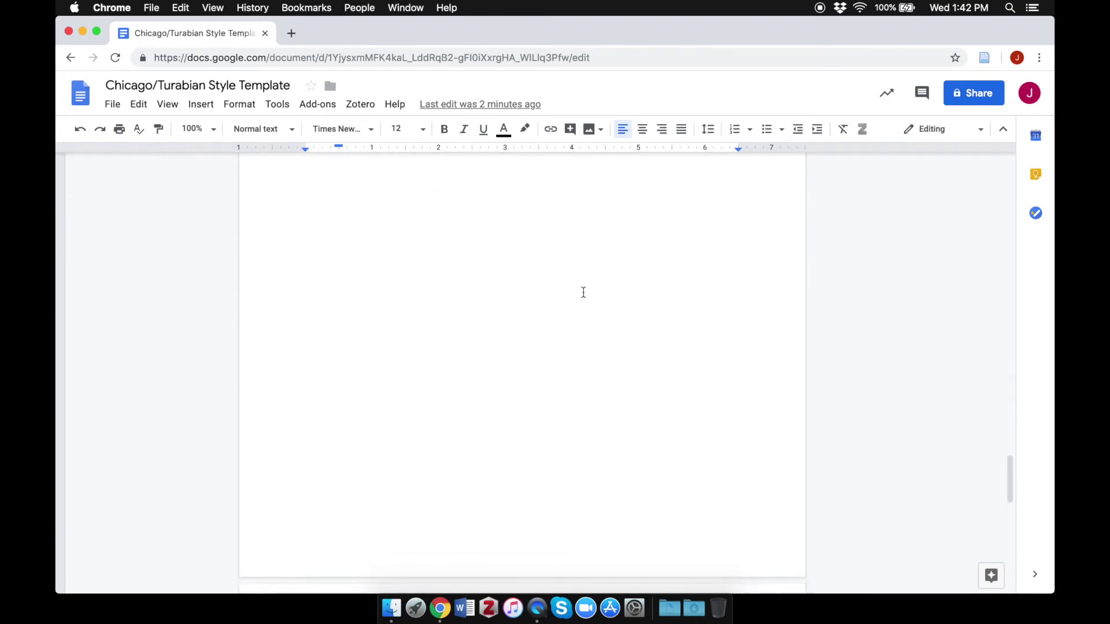
Scroll to page 4 to view the Bibliography's journal article, book and web page entries.
scroll(583, 292, "down", 5)
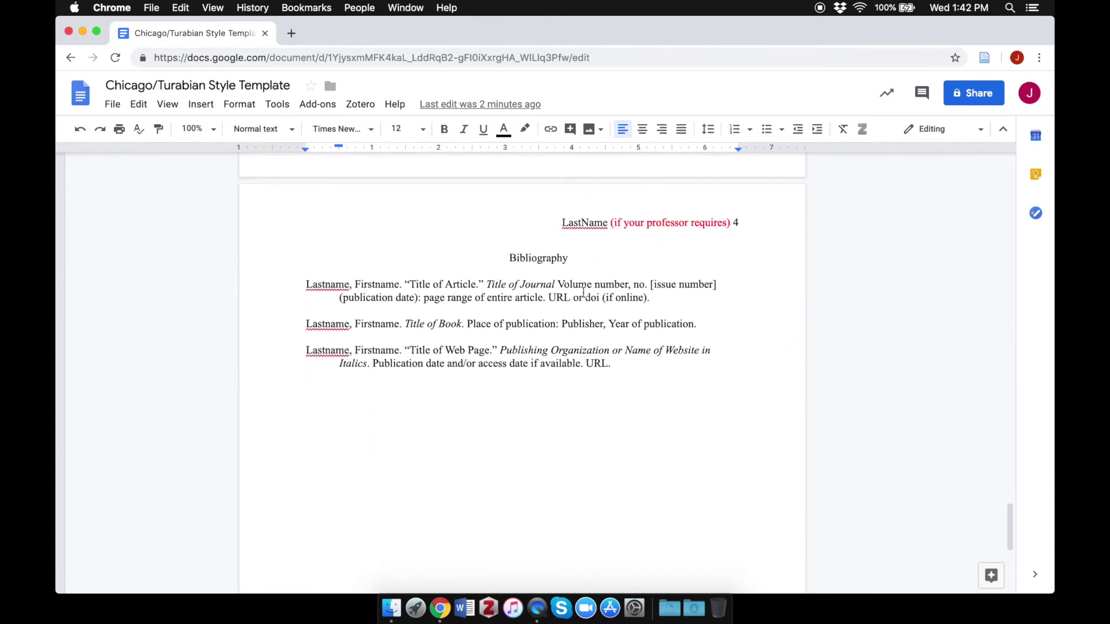
scroll(583, 292, "down", 1)
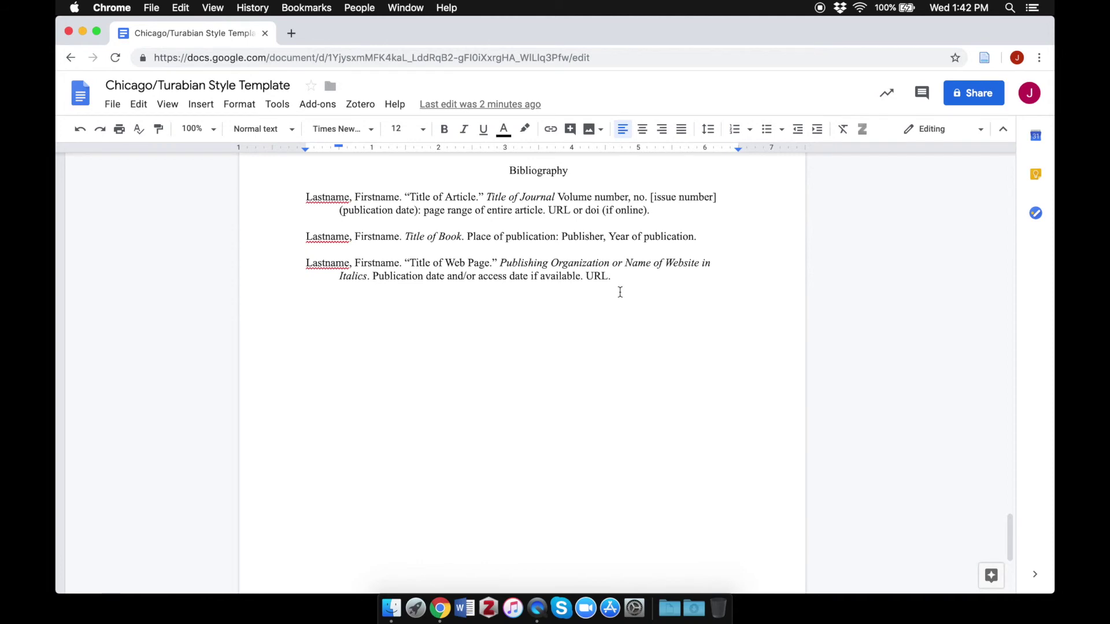
scroll(620, 292, "up", 1)
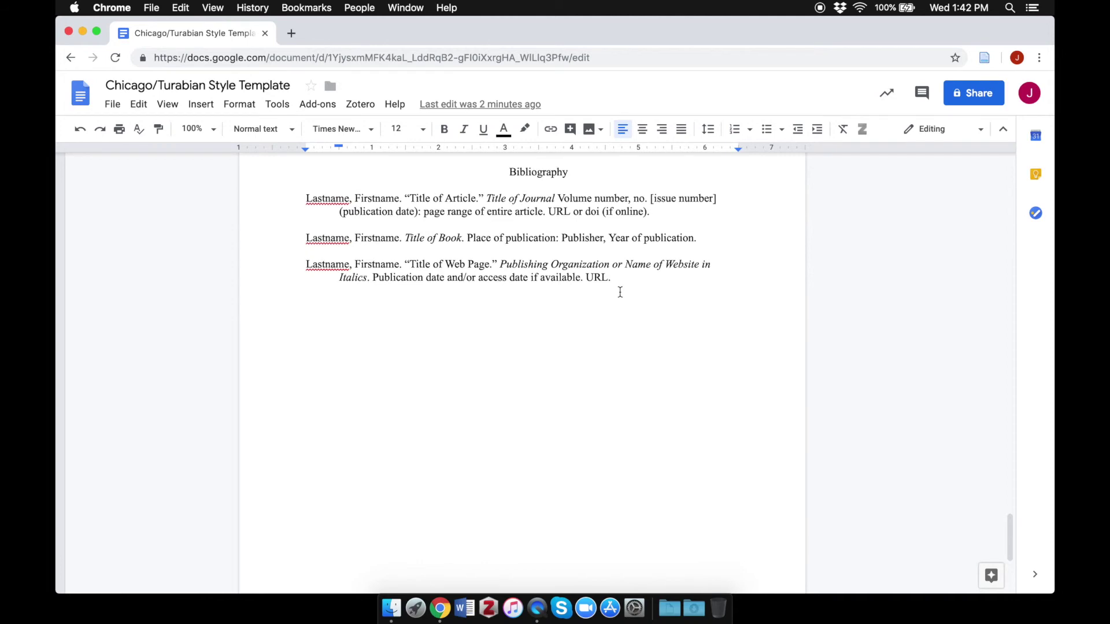